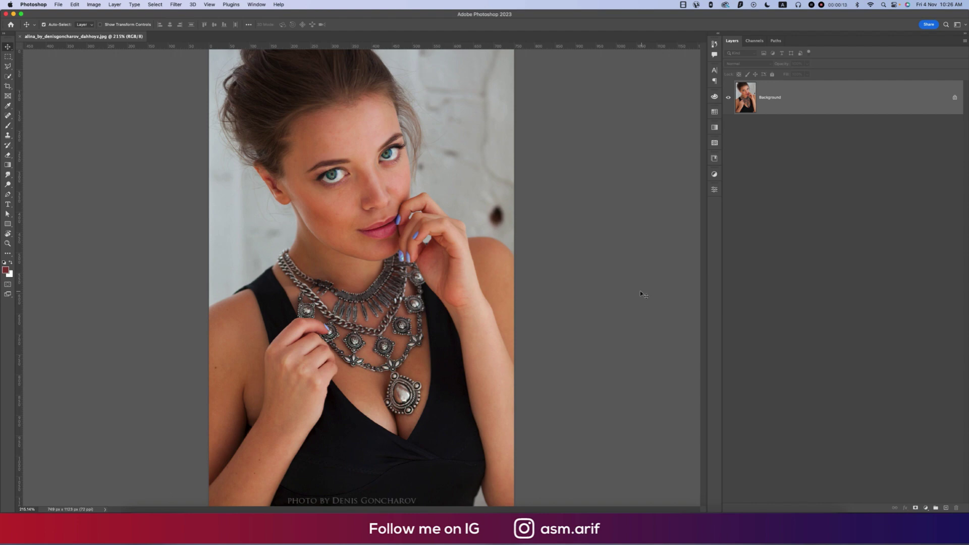
Open cover-portrait.psd from the Home screen's recent files as a second document
left_click(11, 24)
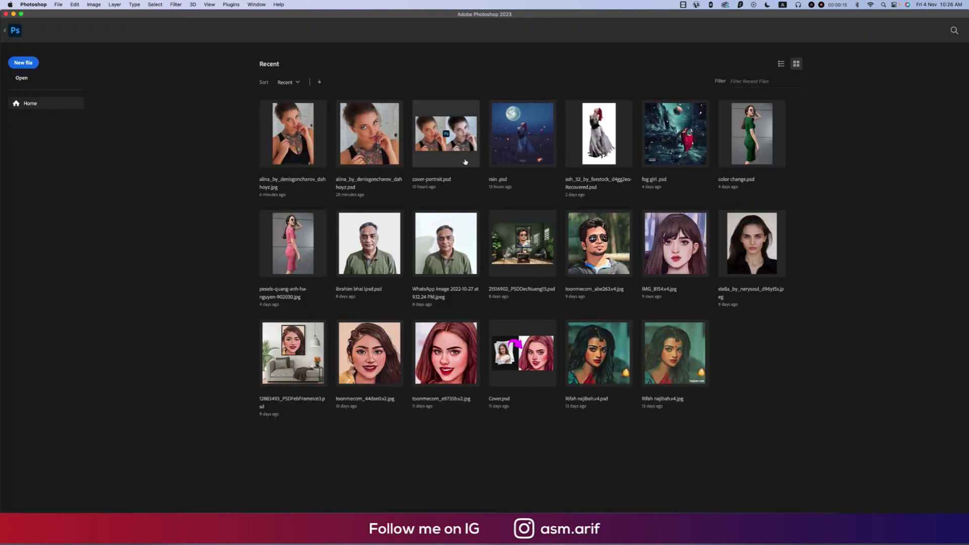
left_click(464, 165)
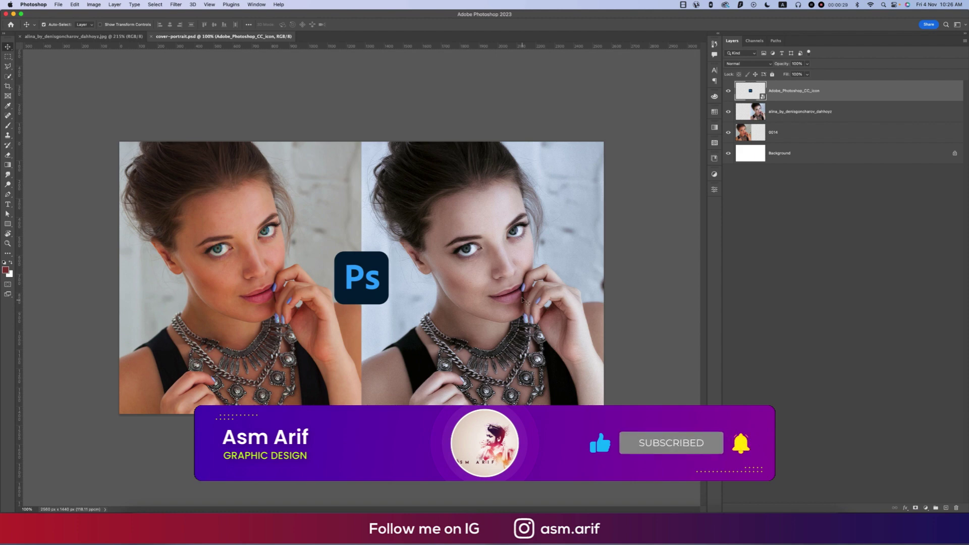
On the original portrait, duplicate the layer and crop the bottom up to just below the pendant
left_click(94, 38)
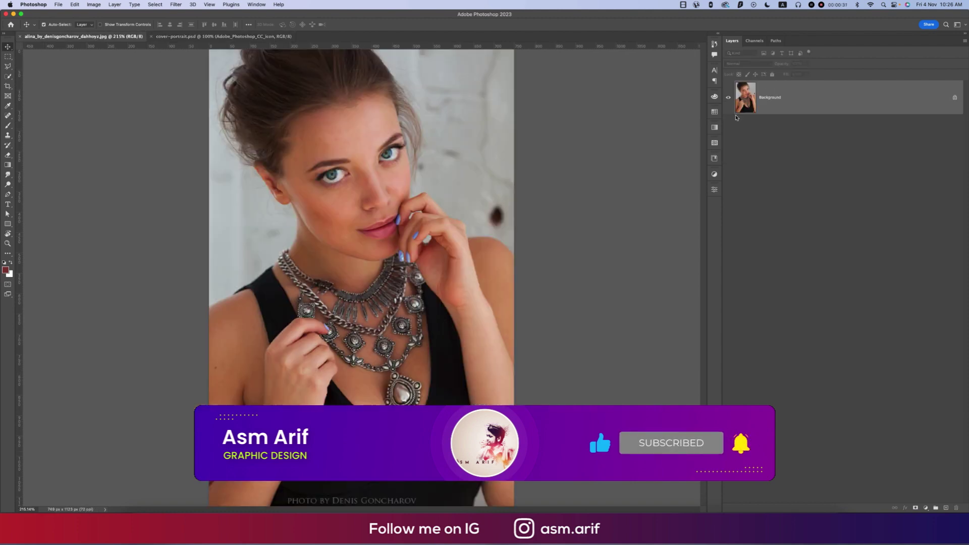
key("super+j")
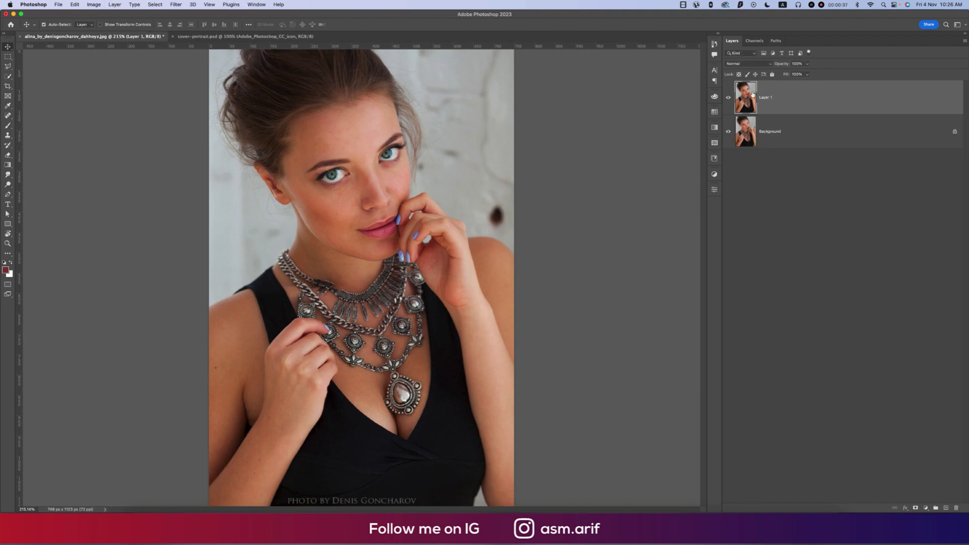
left_click(8, 86)
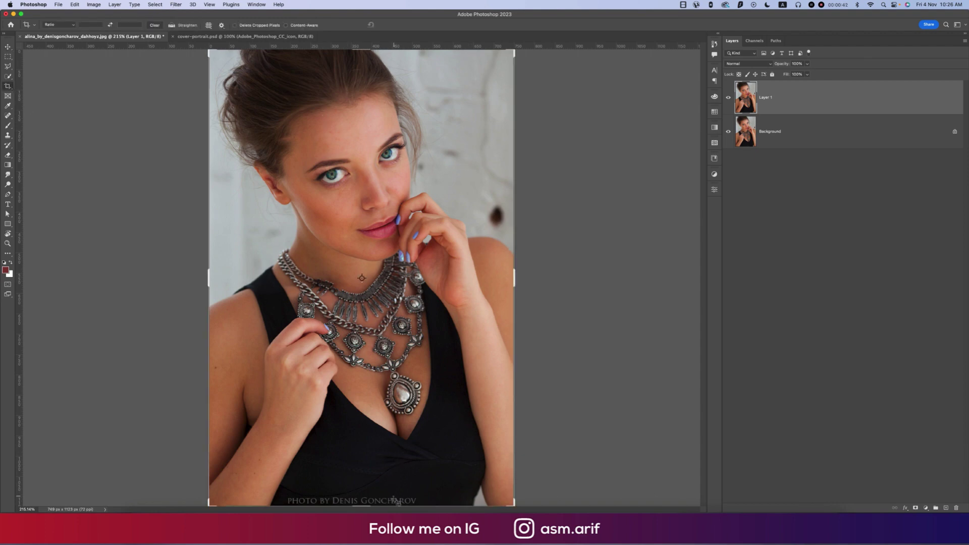
left_click_drag(362, 507, 378, 466)
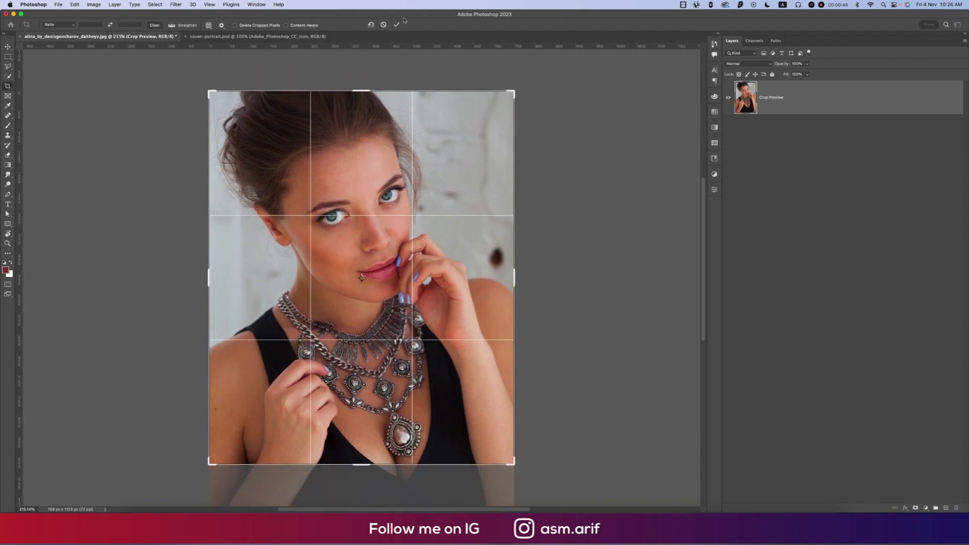
left_click(396, 24)
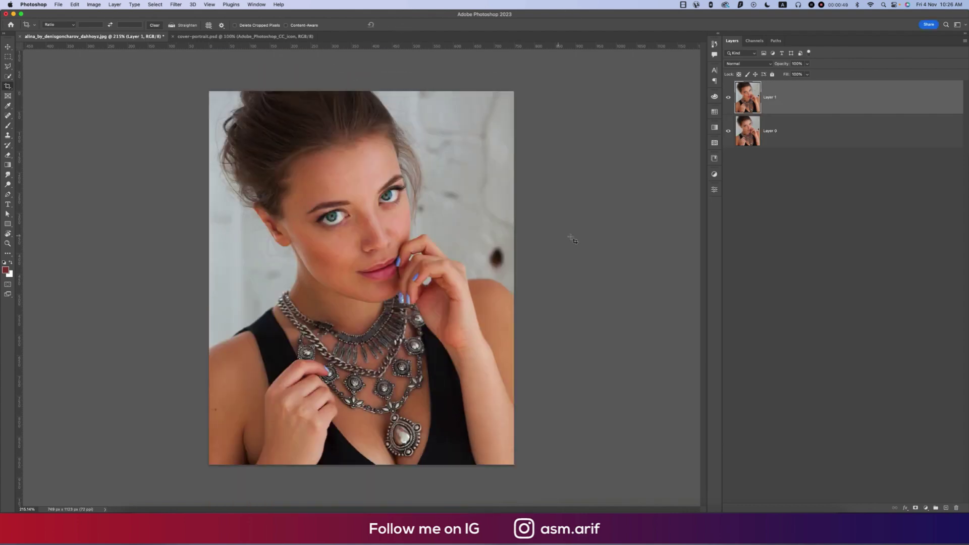
left_click(7, 47)
Smooth the skin with Imagenomic Portraiture 3, adjusting its Enhancements sliders before applying
left_click(175, 5)
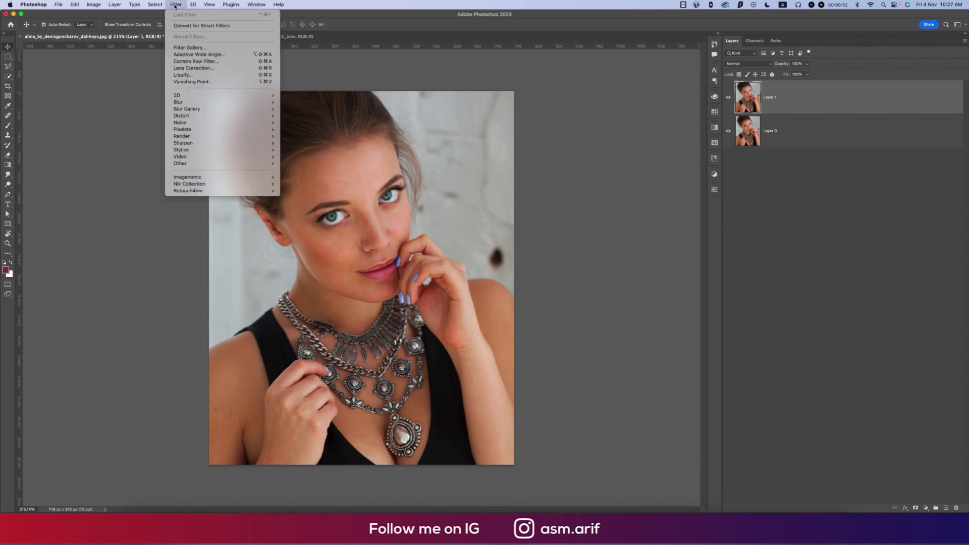
mouse_move(197, 178)
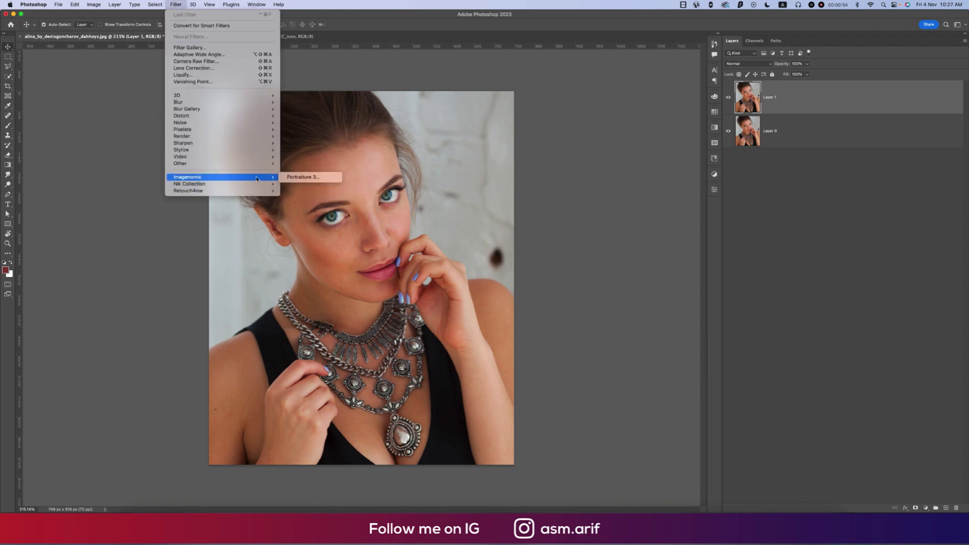
left_click(299, 178)
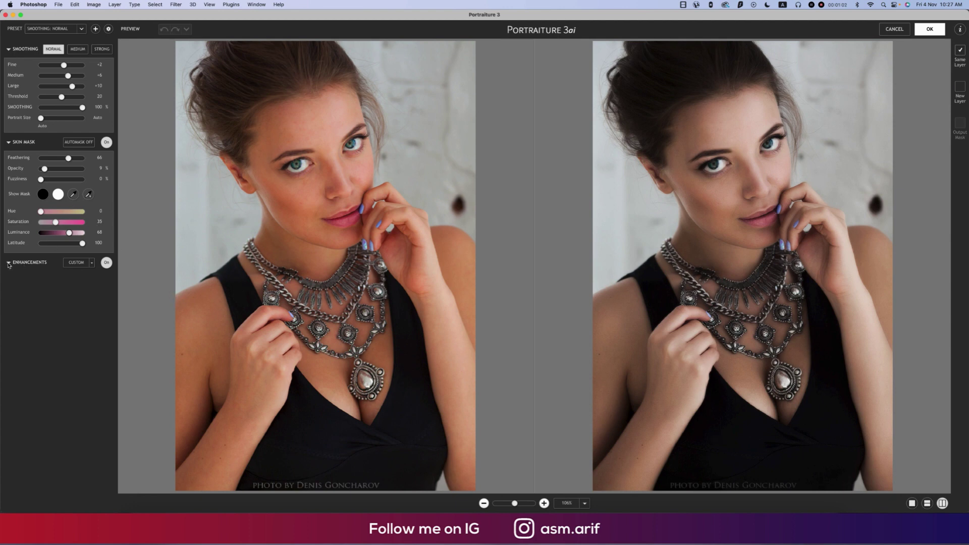
left_click(8, 263)
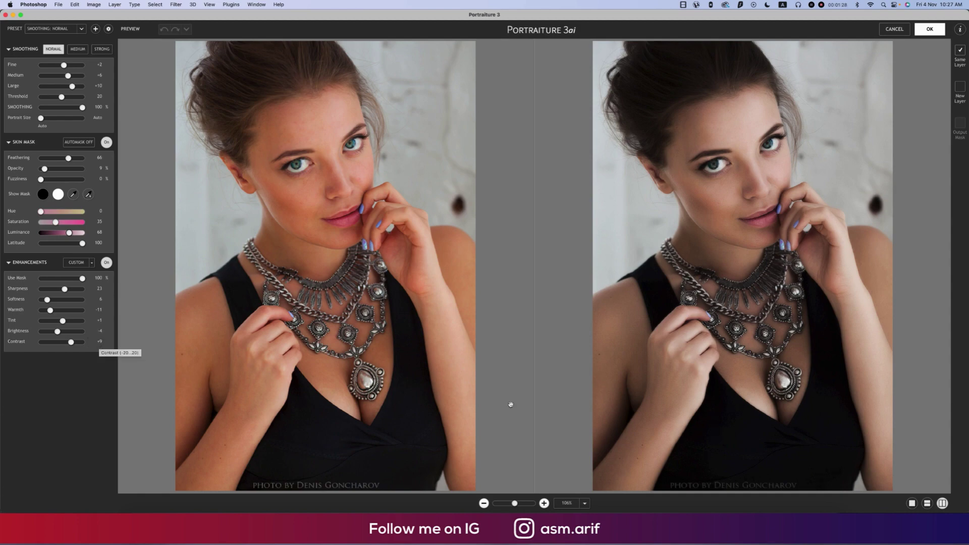
left_click(930, 30)
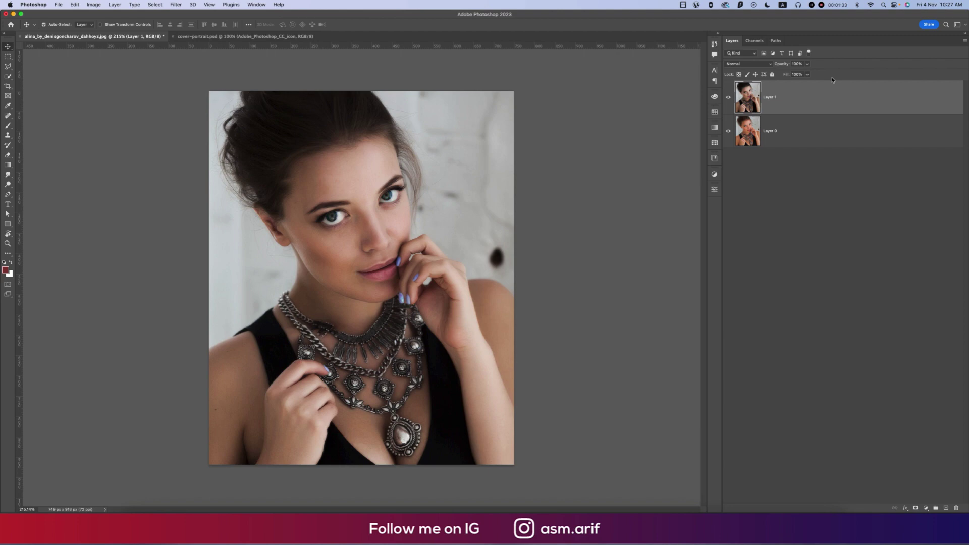
Load the portrait indoor.xmp preset from the XMP folder into the Camera Raw Filter
left_click(176, 7)
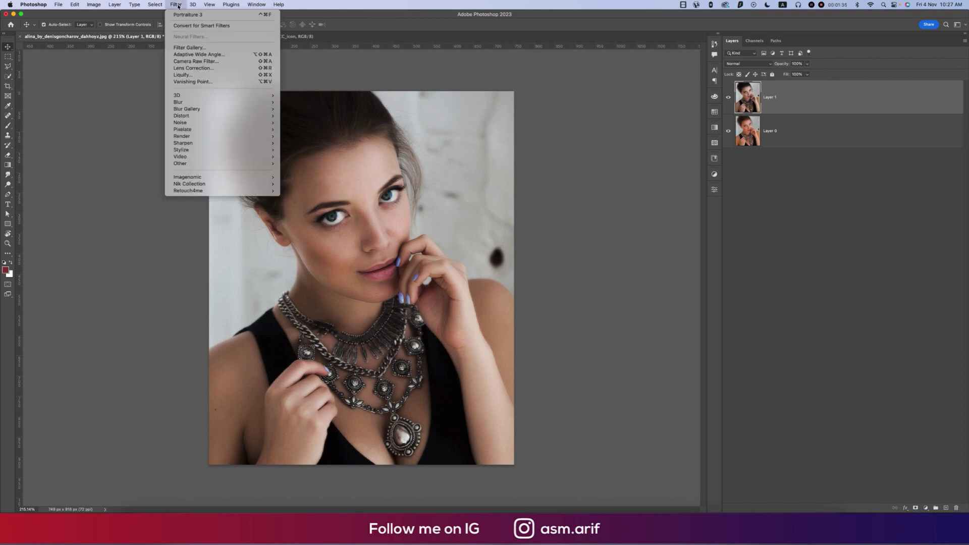
left_click(188, 62)
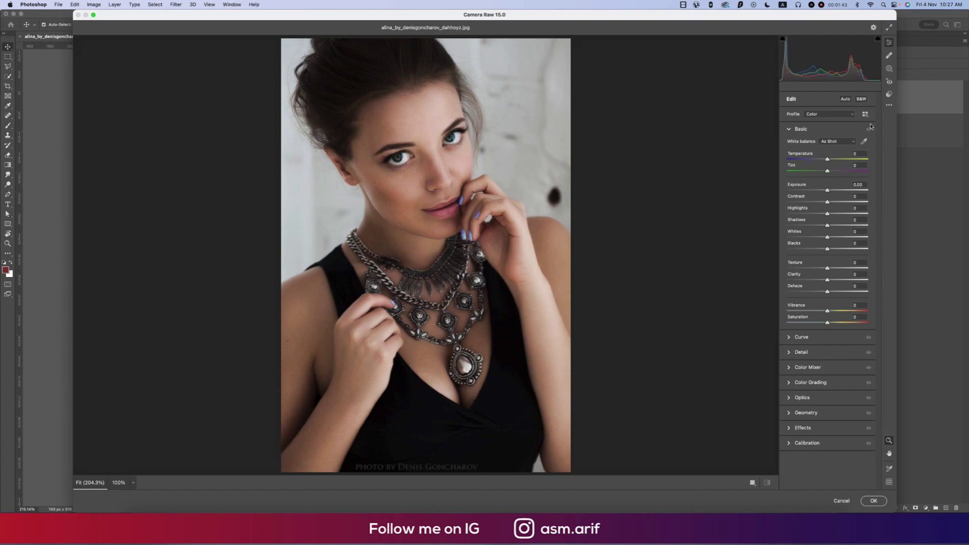
left_click(888, 107)
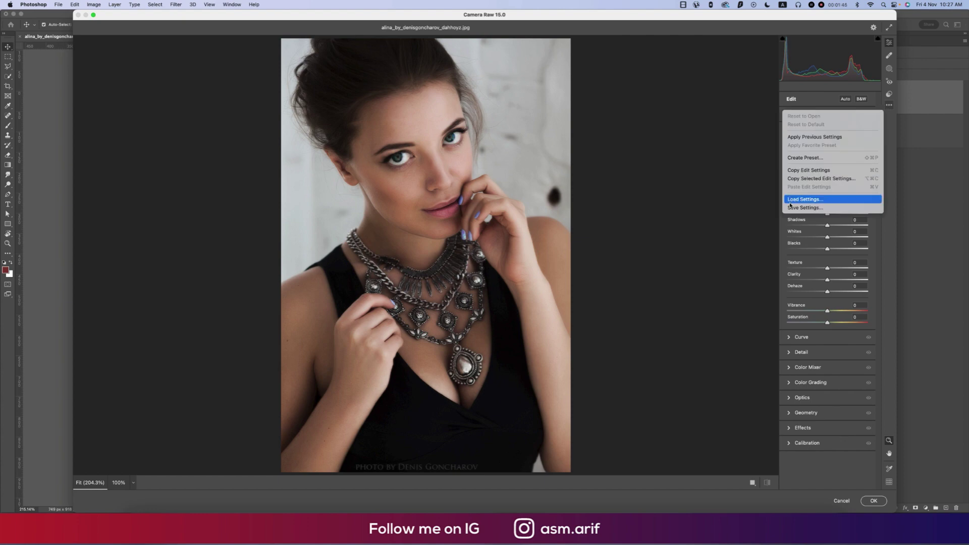
left_click(285, 218)
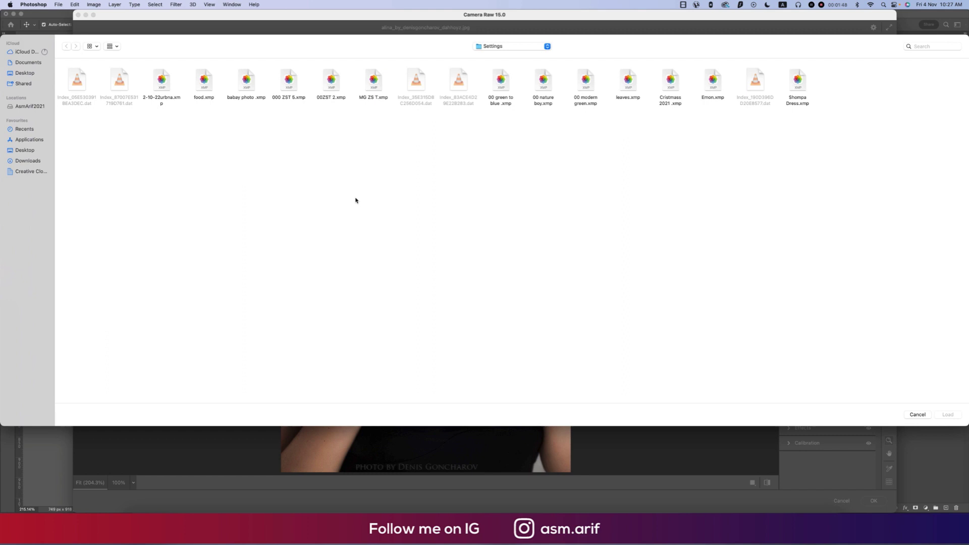
left_click(26, 106)
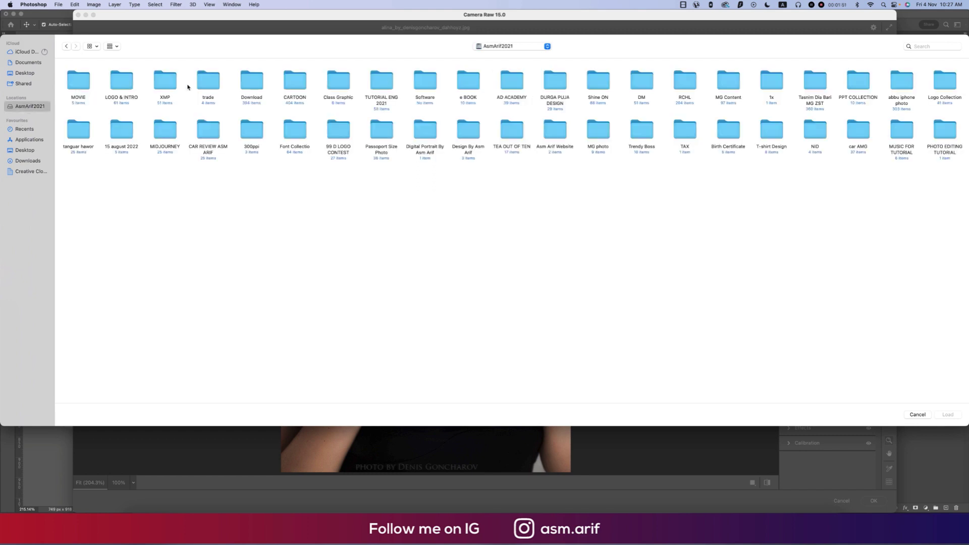
double_click(165, 82)
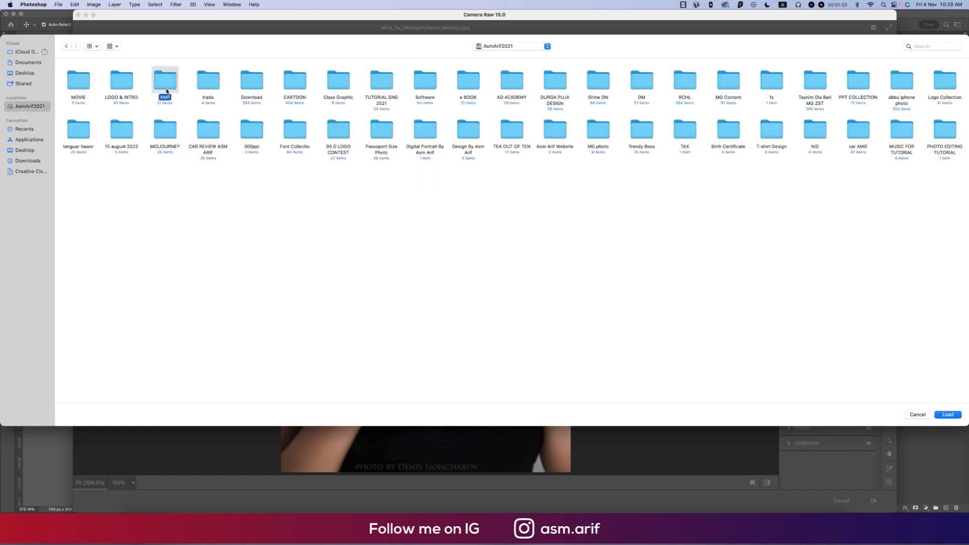
double_click(79, 82)
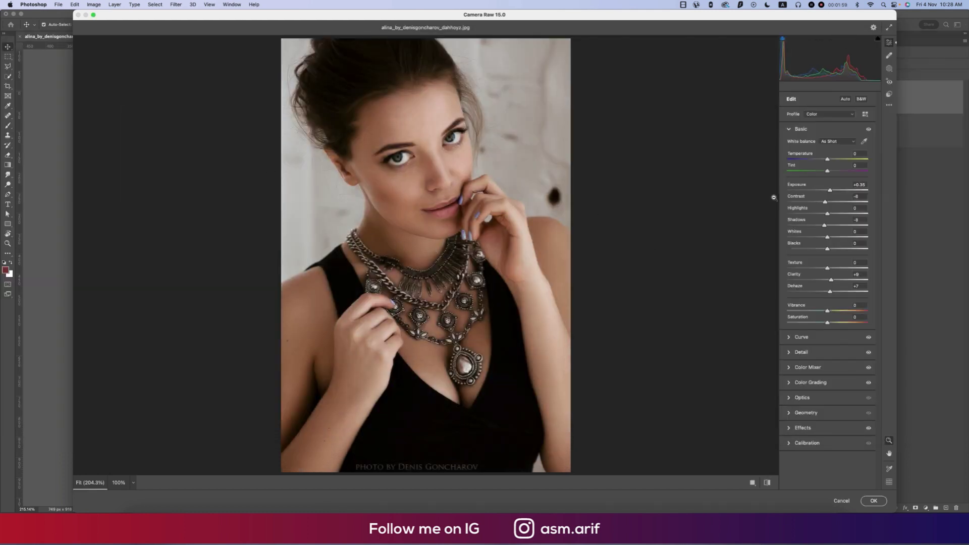
Set Tint to +16, desaturate and brighten Blues in the Color Mixer, and select the Contrast value
left_click_drag(828, 171, 834, 173)
left_click_drag(836, 175, 833, 175)
left_click(796, 375)
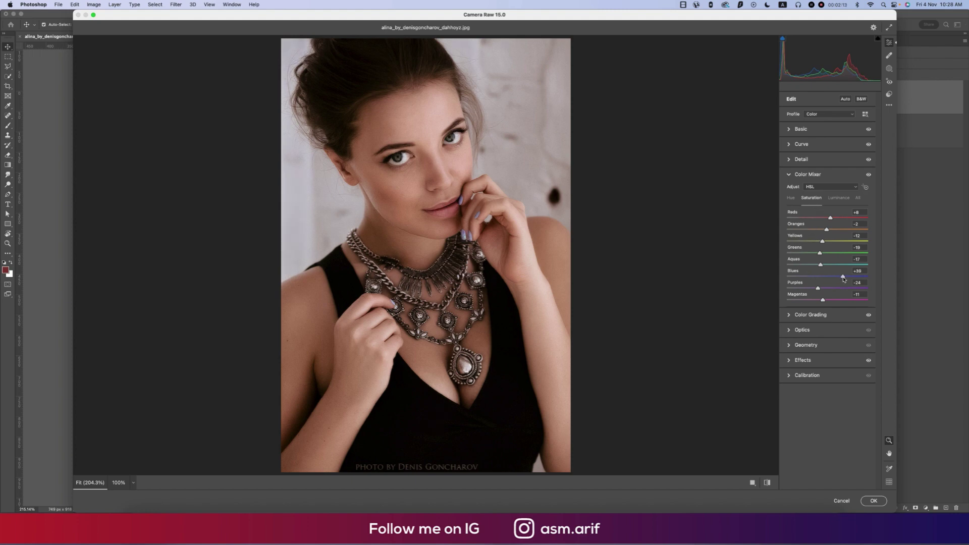
left_click_drag(844, 279, 840, 277)
left_click(839, 198)
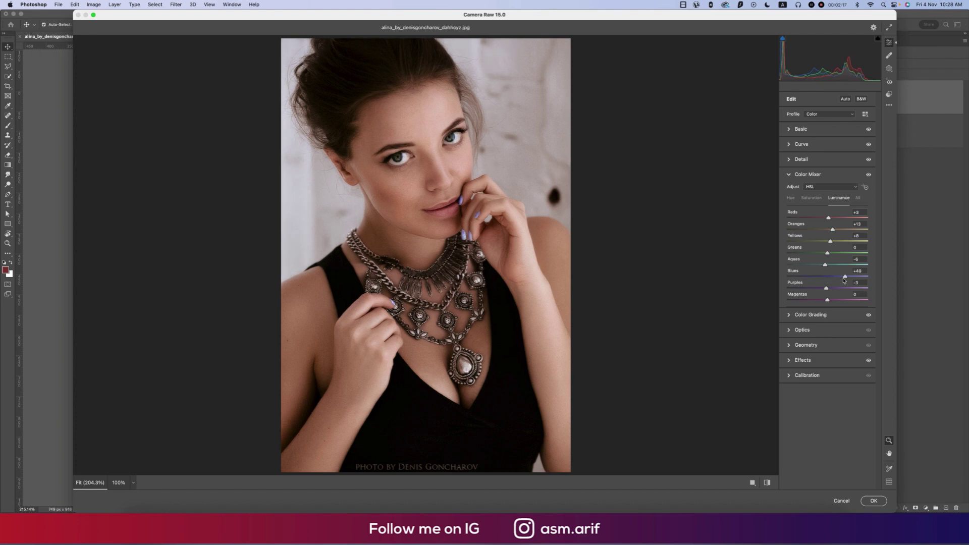
left_click_drag(845, 277, 846, 281)
left_click(790, 131)
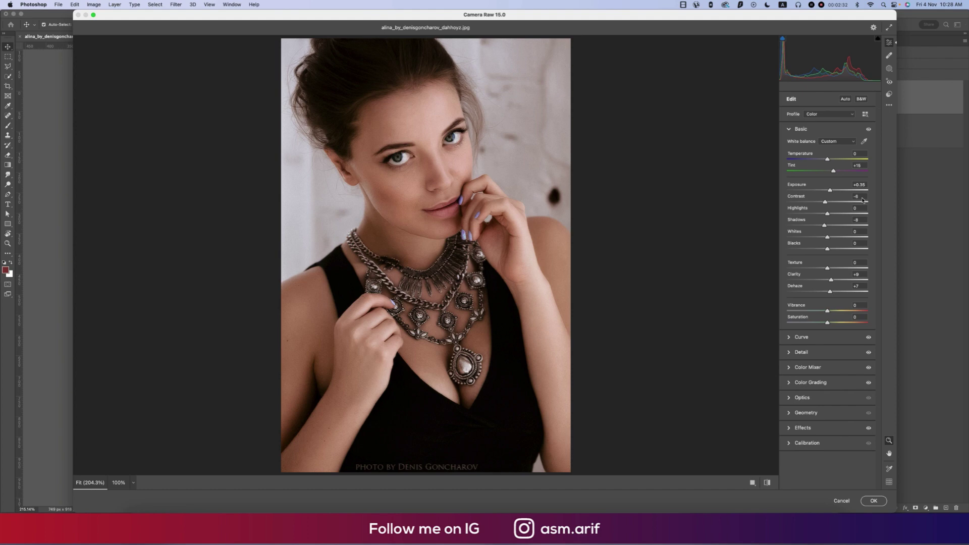
left_click(862, 197)
left_click(791, 338)
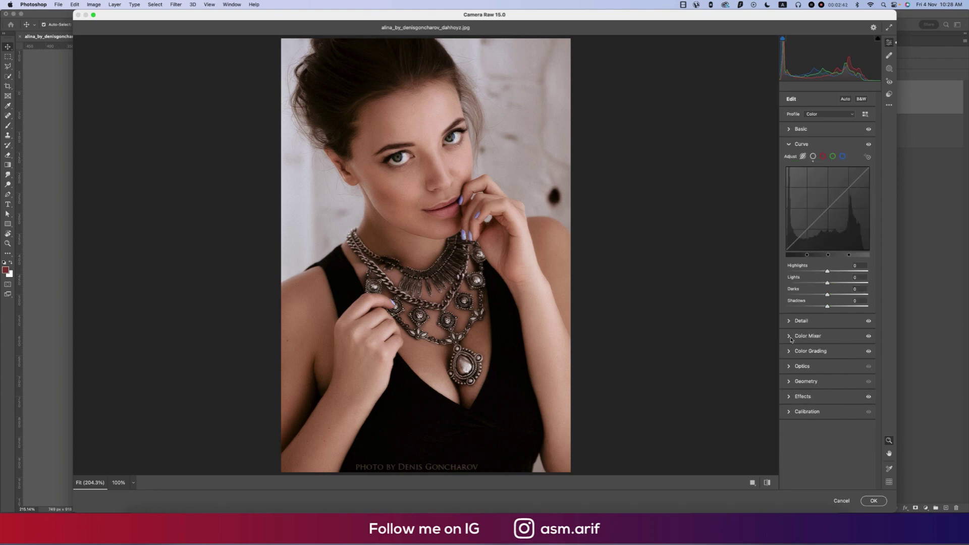
left_click(790, 145)
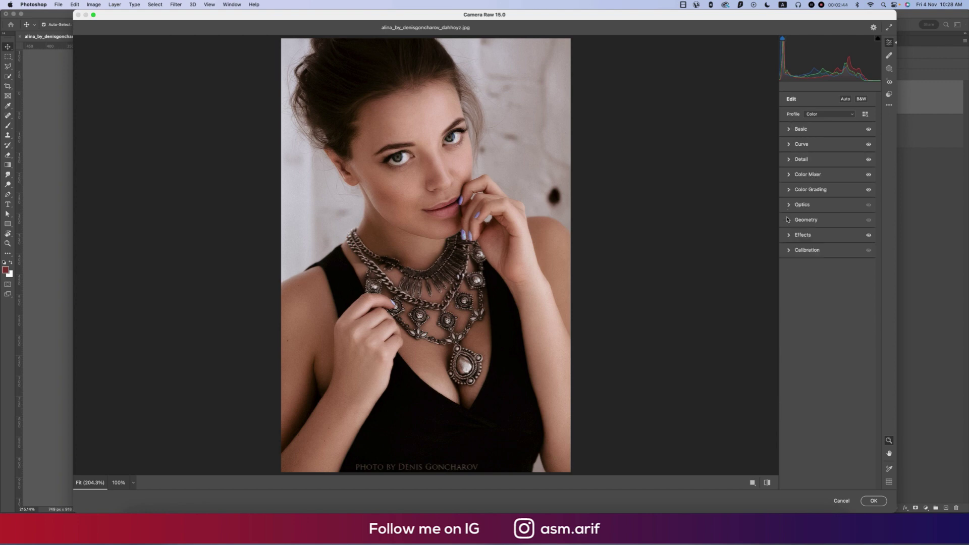
left_click(790, 175)
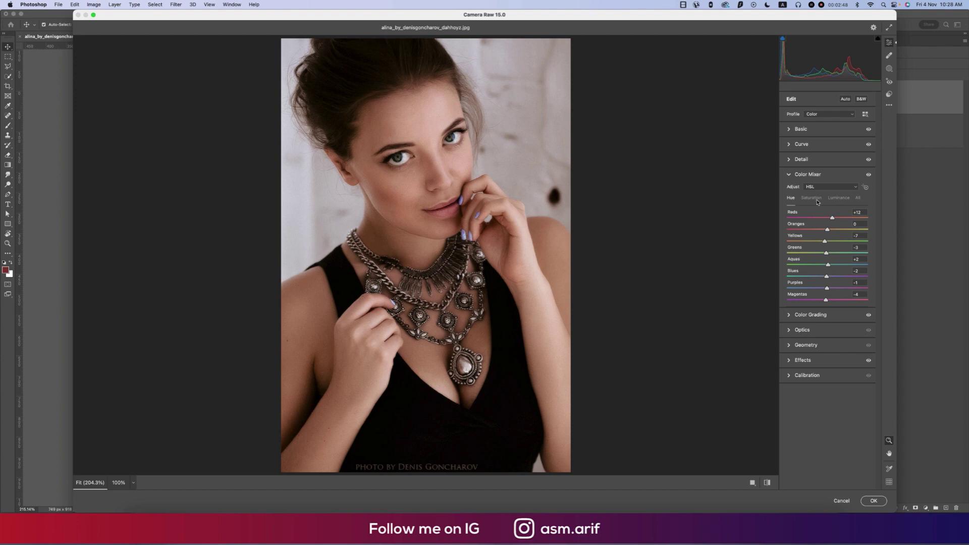
left_click(808, 200)
left_click(790, 199)
left_click(813, 199)
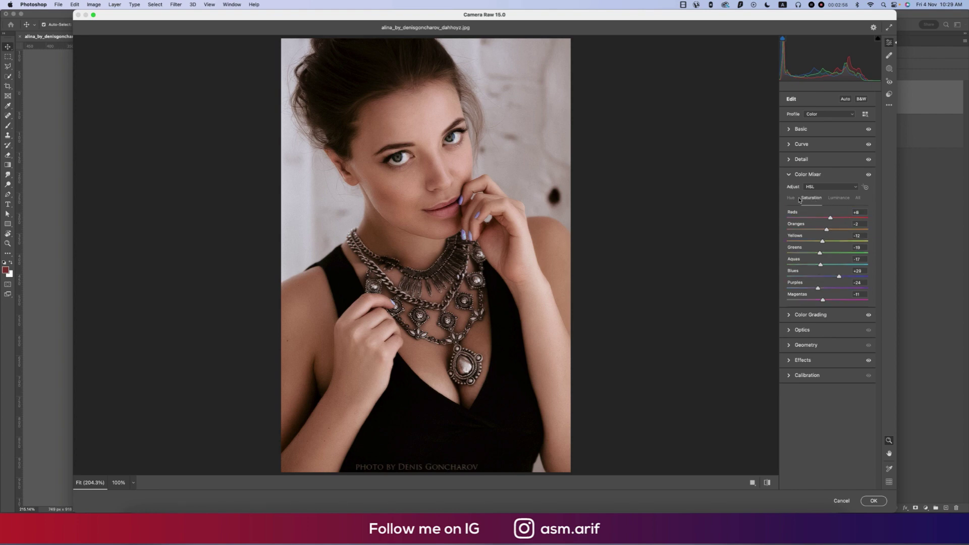
left_click(800, 199)
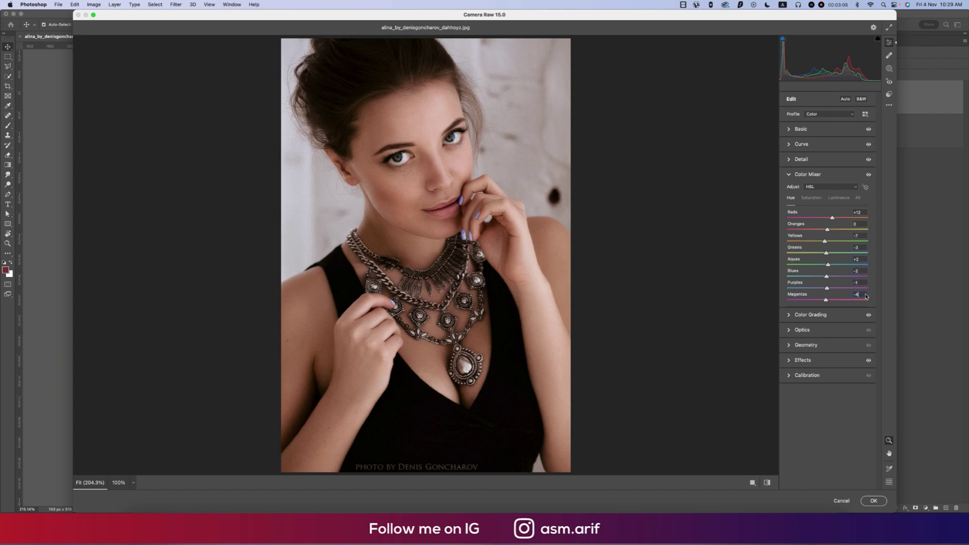
left_click(817, 199)
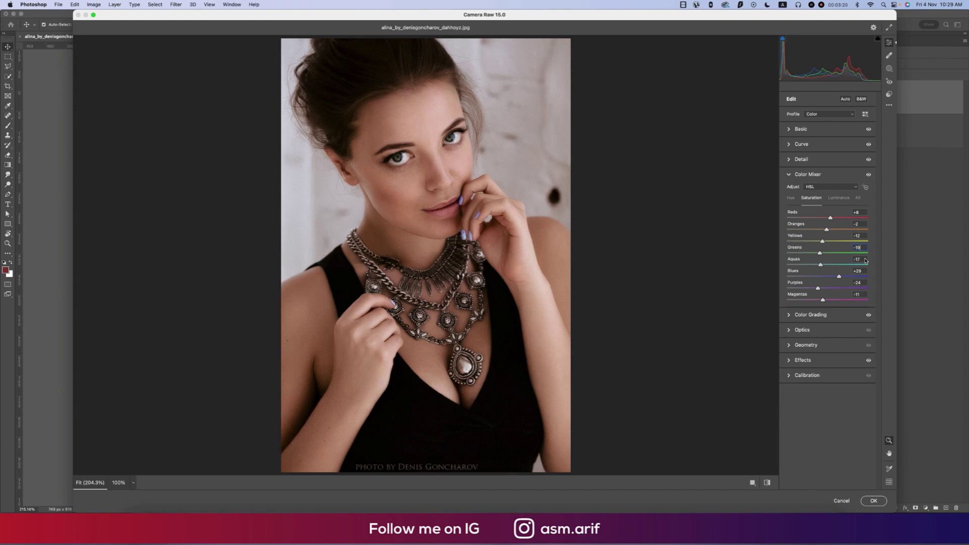
key("Tab")
key("Tab")
left_click(864, 284)
left_click(865, 295)
left_click(839, 198)
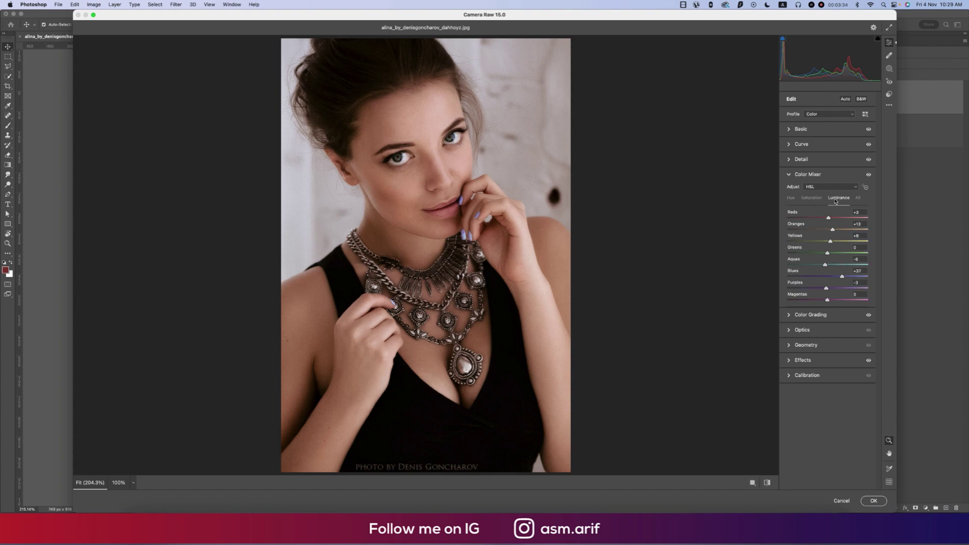
left_click(791, 198)
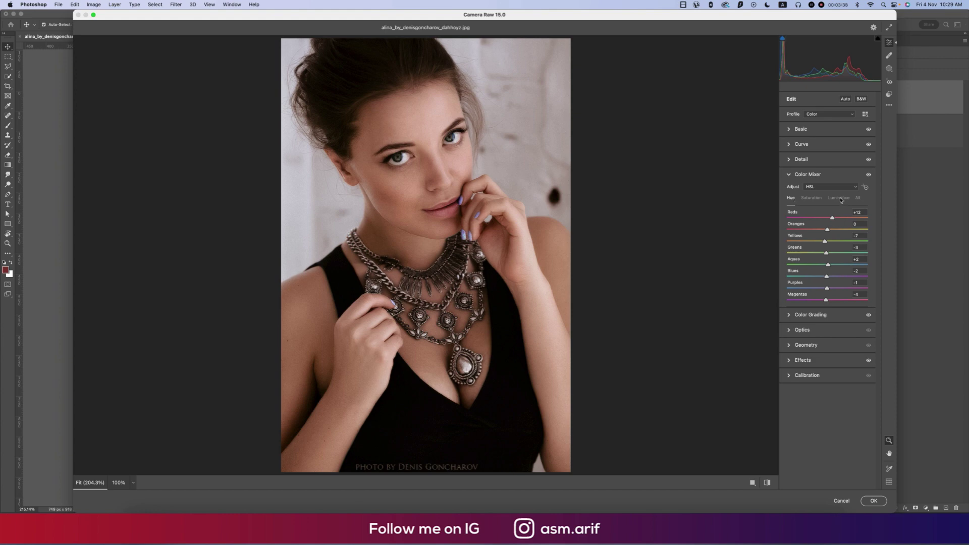
left_click(841, 200)
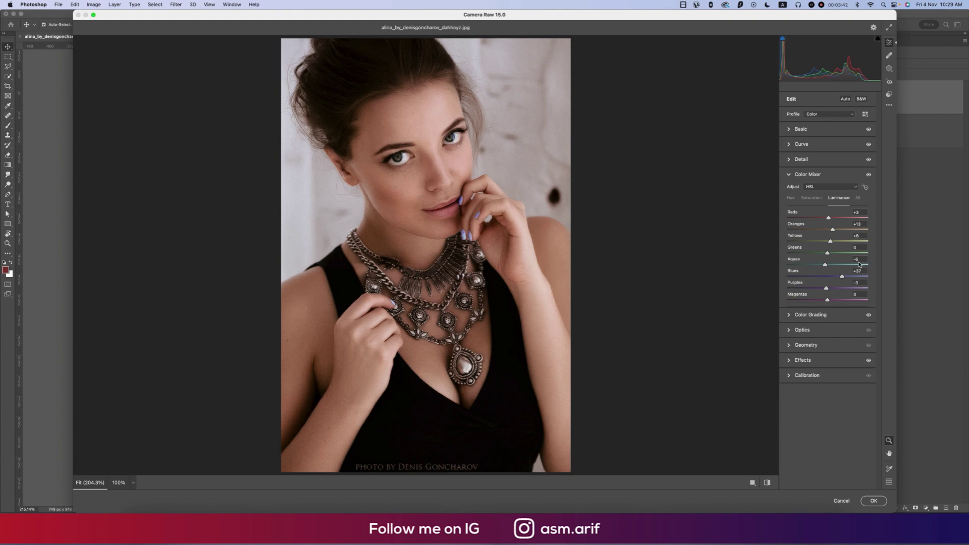
left_click(789, 175)
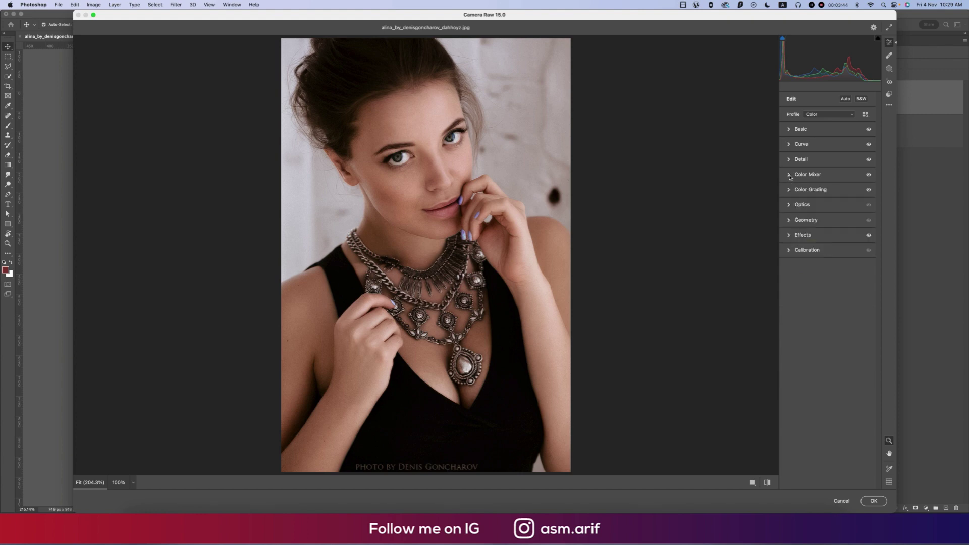
Inspect the Color Grading Shadows, Midtones and Highlights wheels in turn
left_click(790, 191)
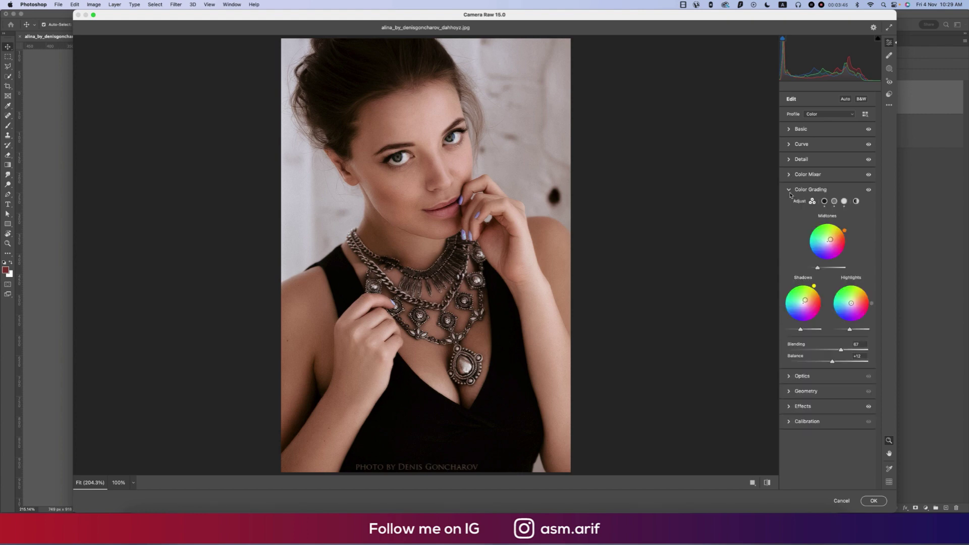
left_click(824, 201)
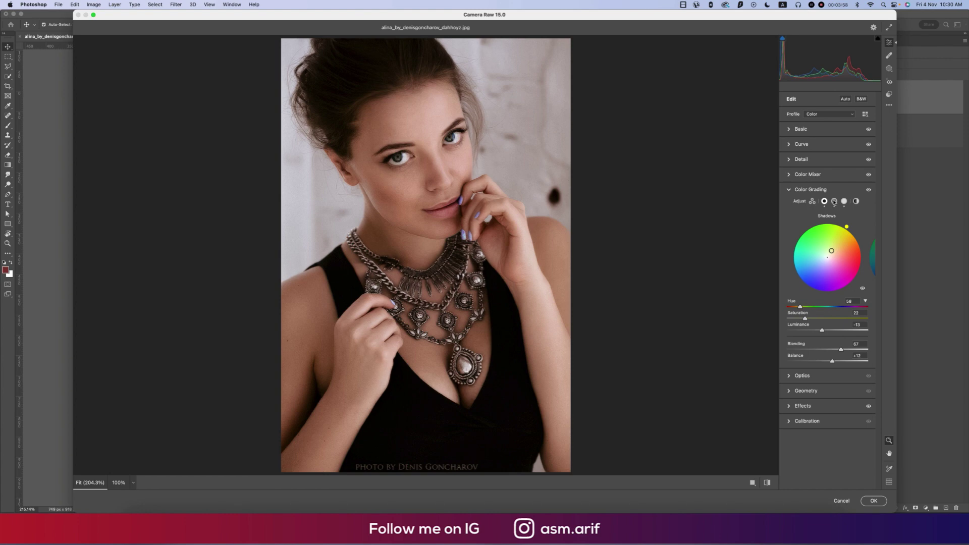
left_click(834, 200)
left_click(844, 201)
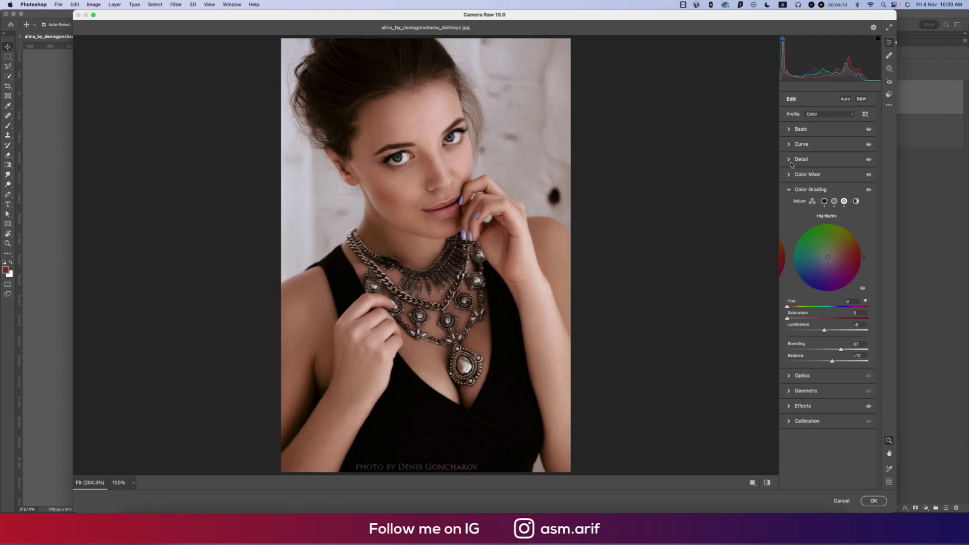
left_click(790, 190)
left_click(789, 205)
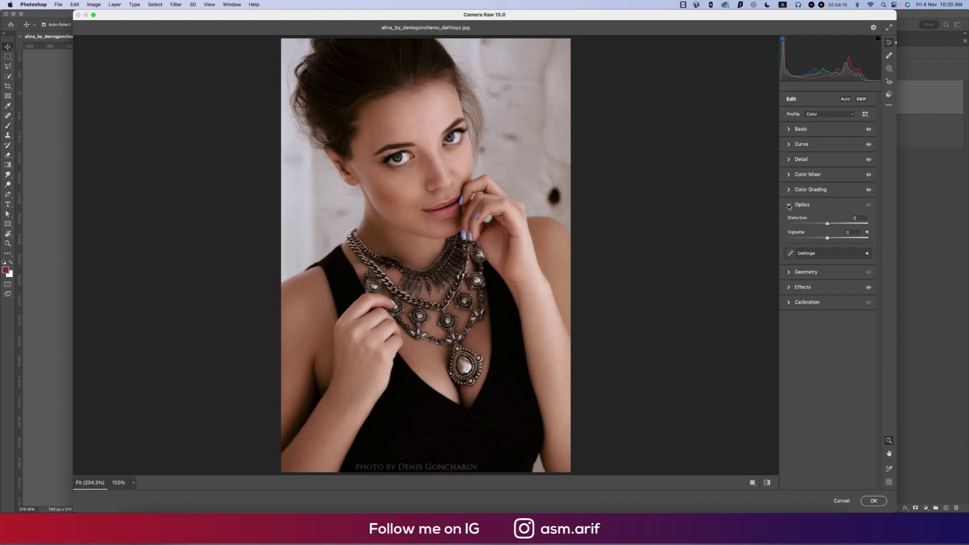
left_click(789, 223)
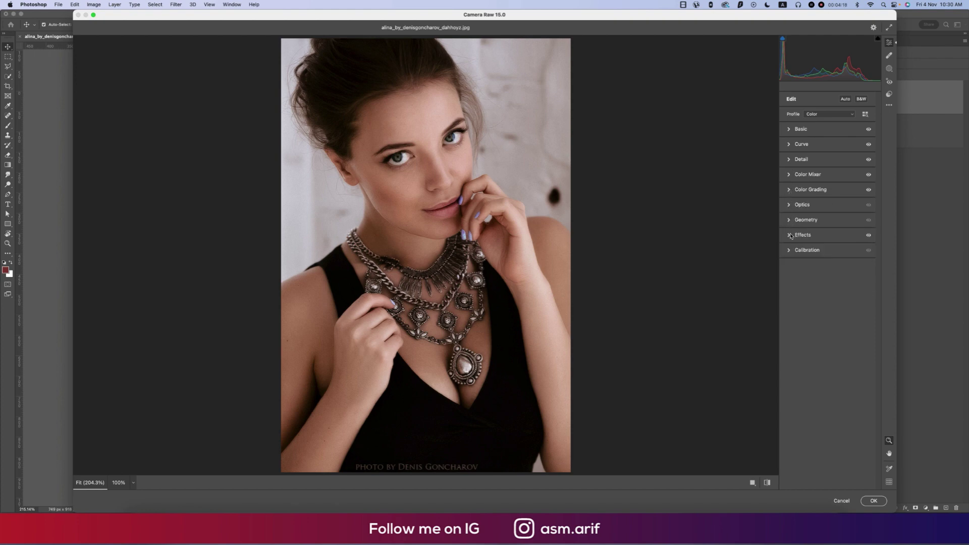
left_click(789, 235)
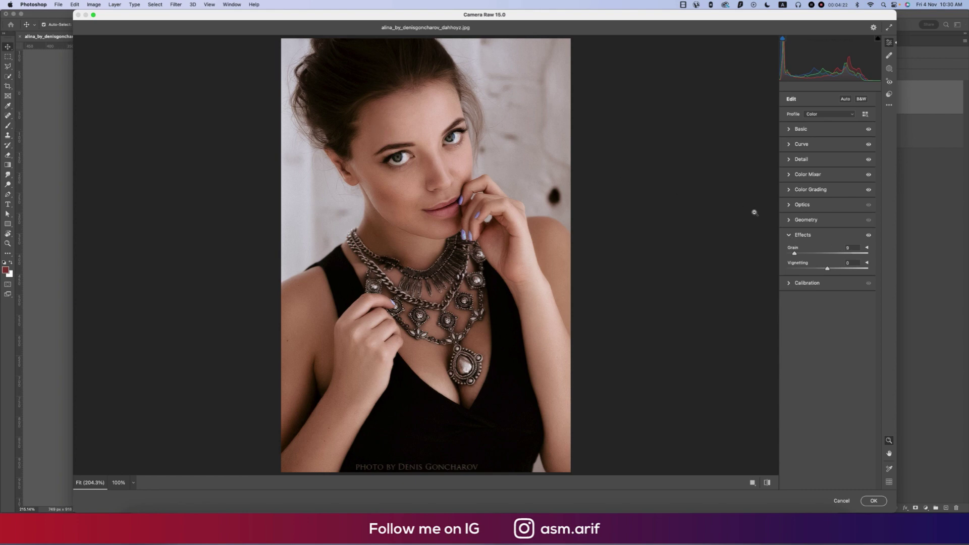
left_click(789, 236)
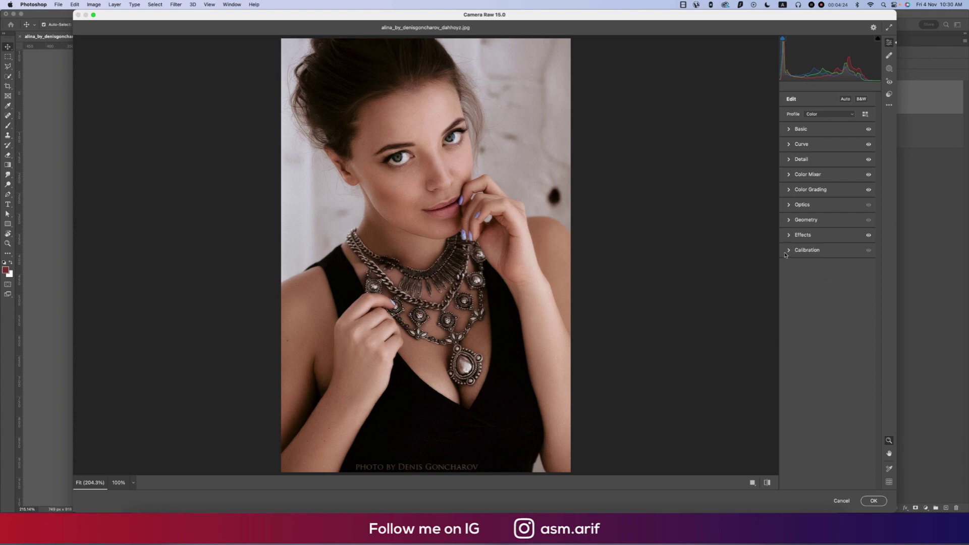
left_click(789, 250)
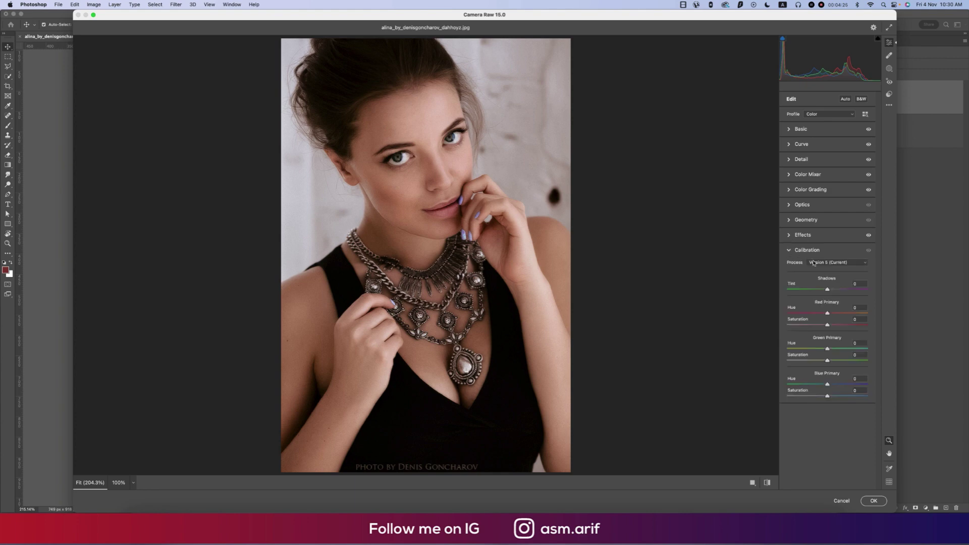
left_click(789, 250)
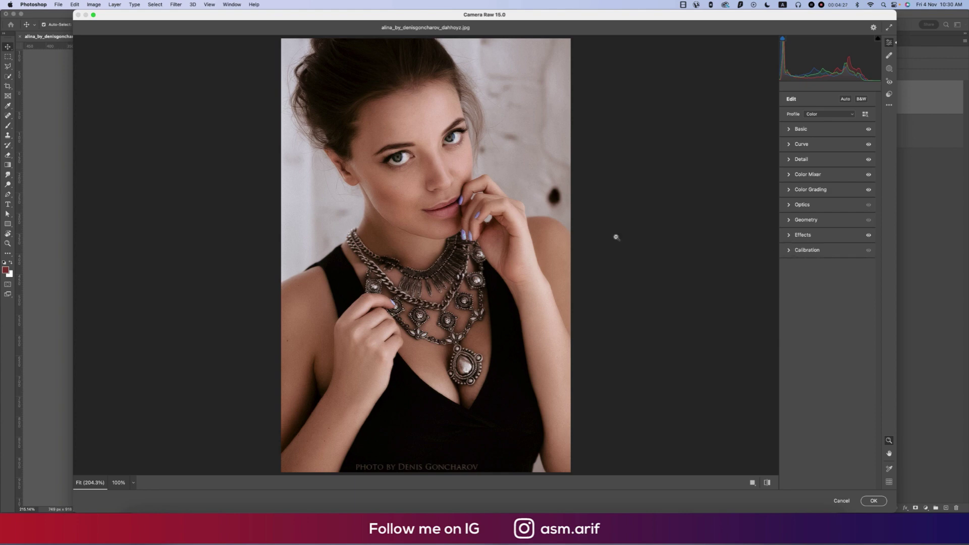
Apply the Camera Raw grade and toggle Layer 1's visibility to compare before and after
left_click(874, 500)
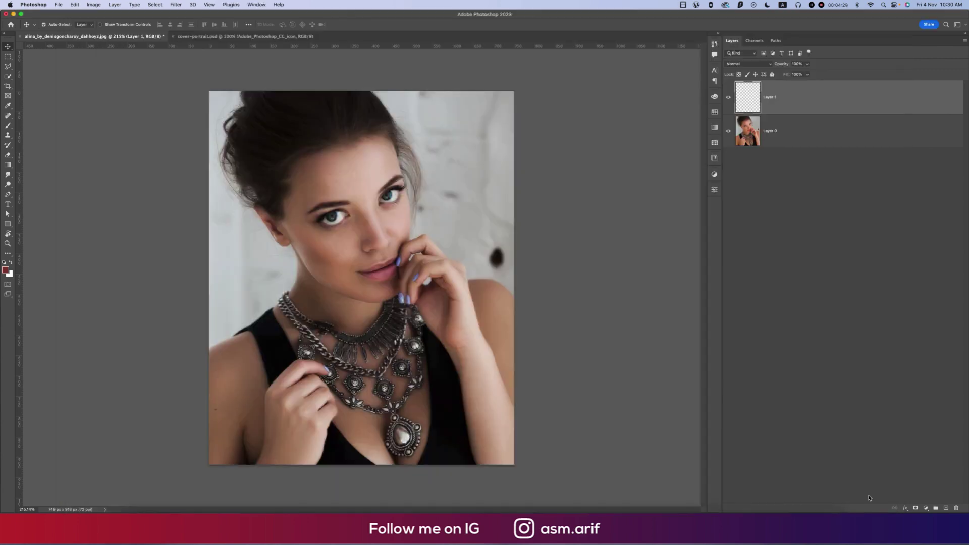
left_click(729, 98)
left_click(729, 97)
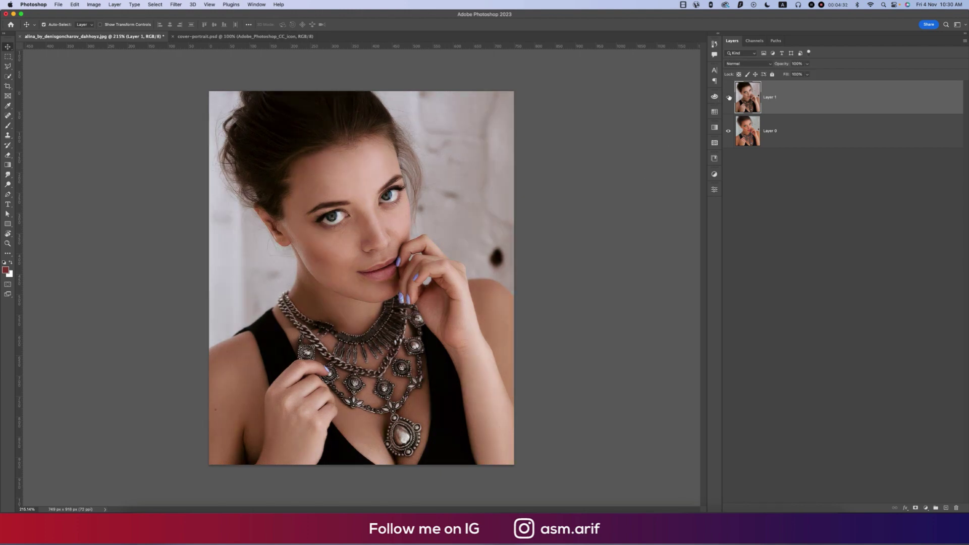